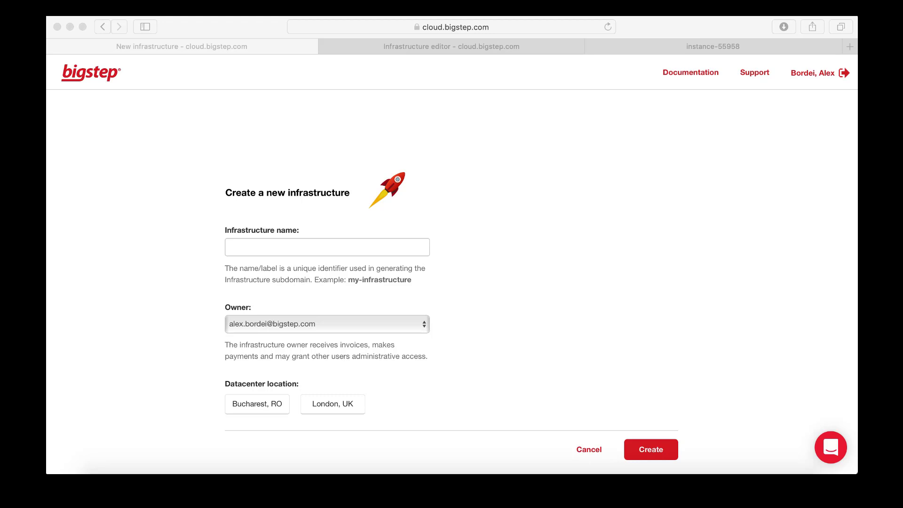
Create a new infrastructure named demo-infra-12 in the London, UK datacenter
left_click(640, 187)
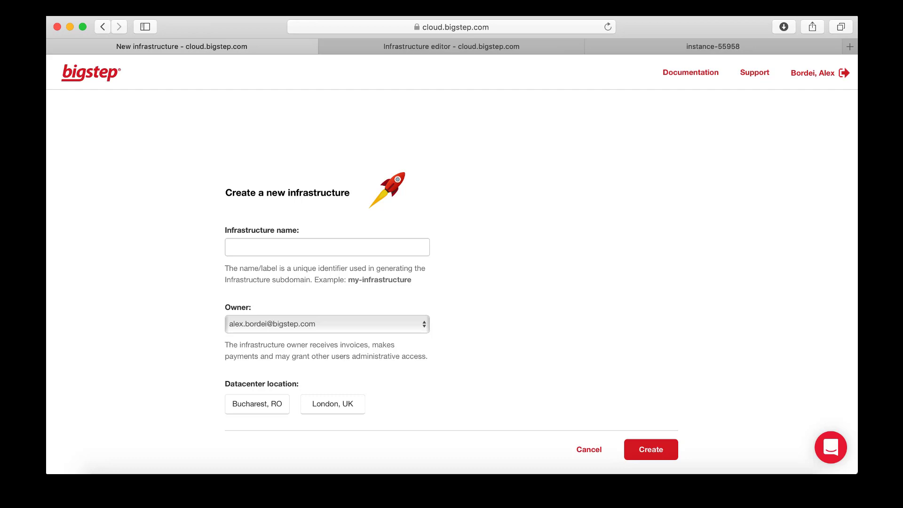
left_click(677, 230)
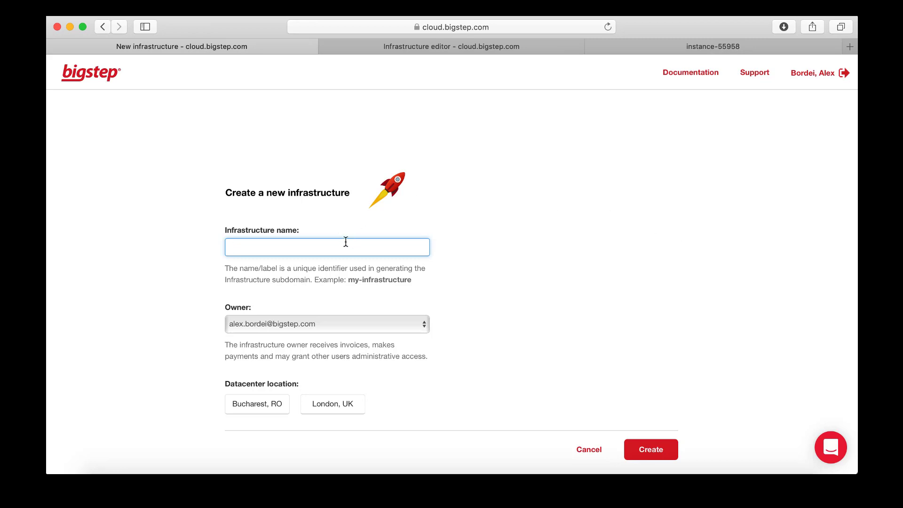
type("demo-infra-12")
left_click(357, 404)
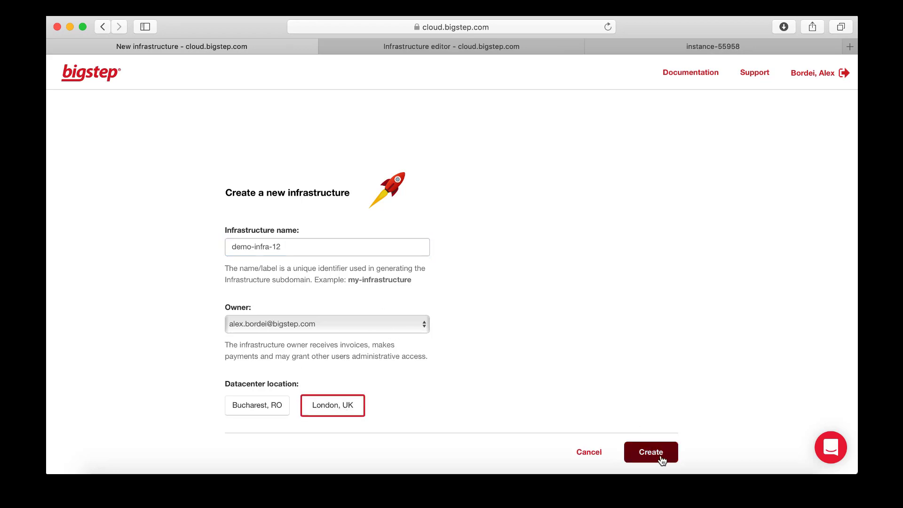
left_click(661, 459)
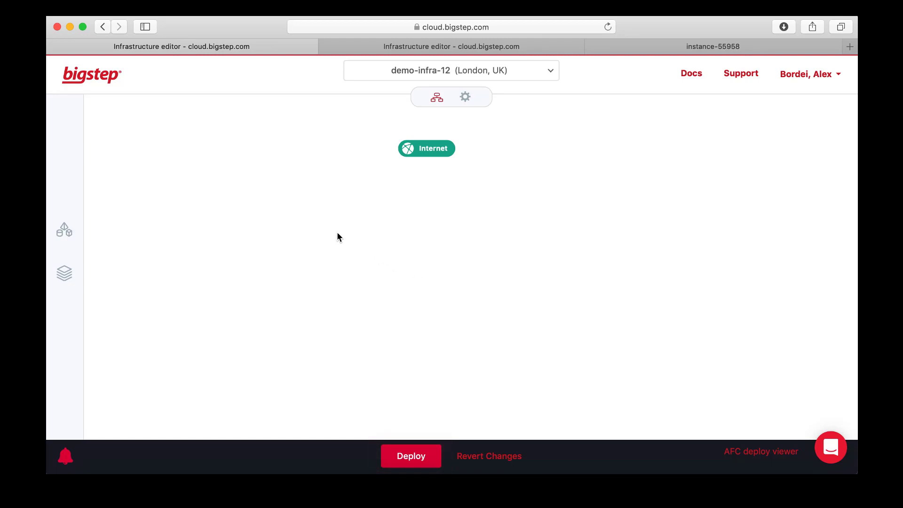
Add an InstanceArray to the infrastructure canvas and position it below the Internet node
left_click(66, 230)
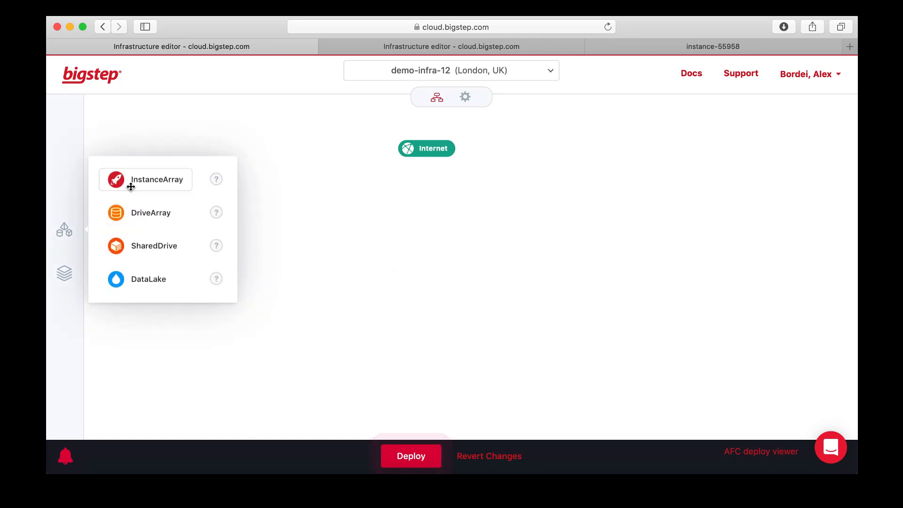
left_click_drag(132, 181, 357, 214)
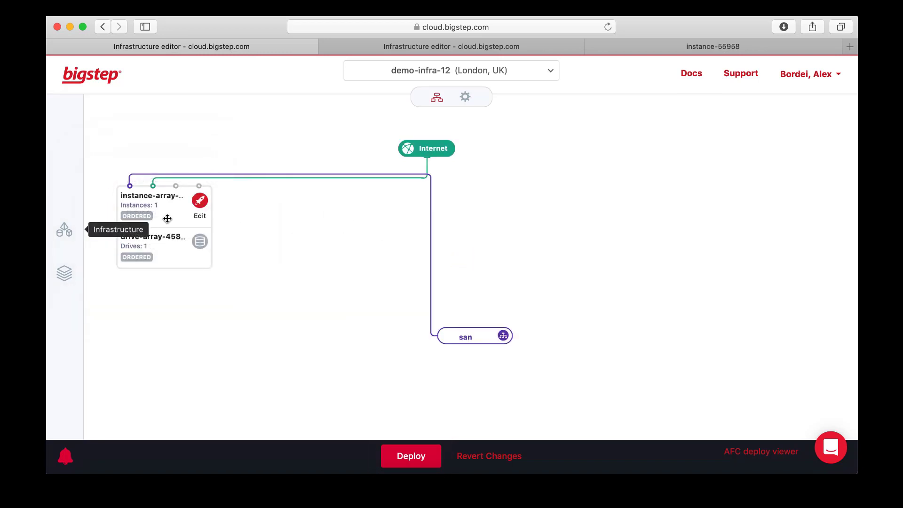
left_click_drag(167, 217, 379, 211)
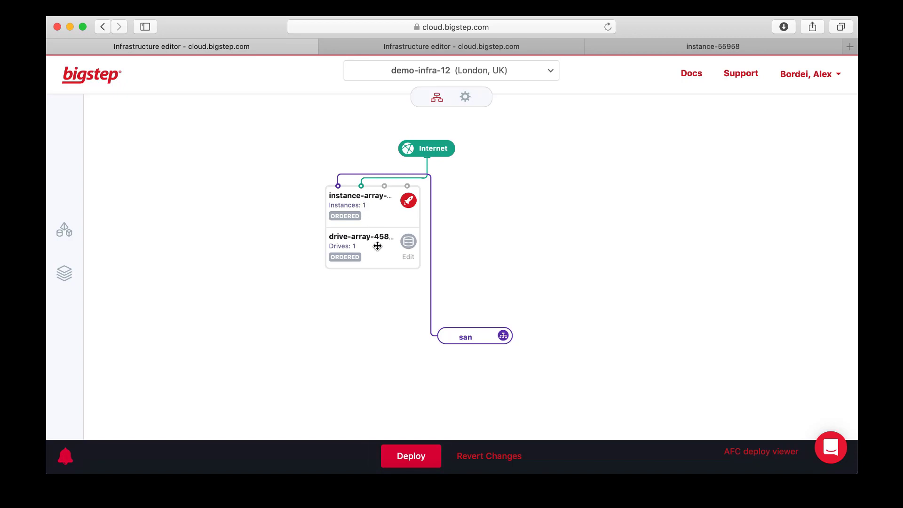
Open the instance array's configuration and remove the M.40.128 server type
left_click(375, 208)
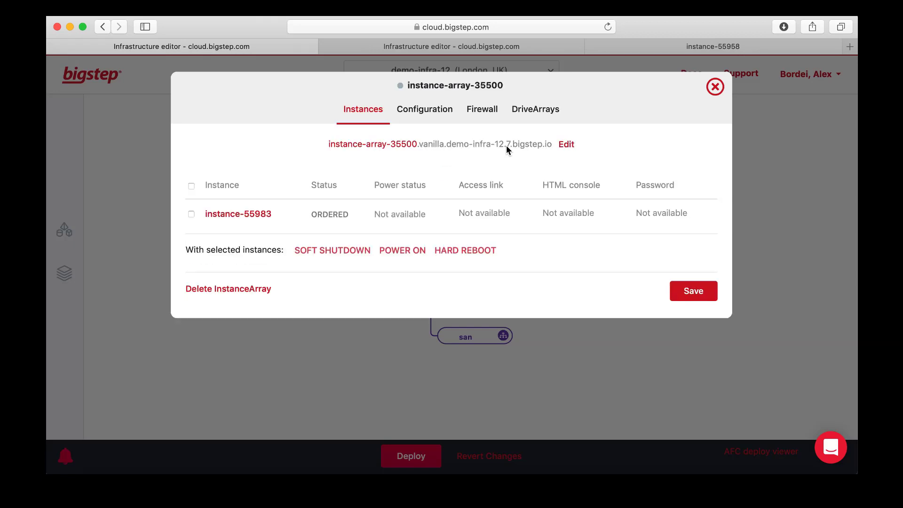
left_click(430, 111)
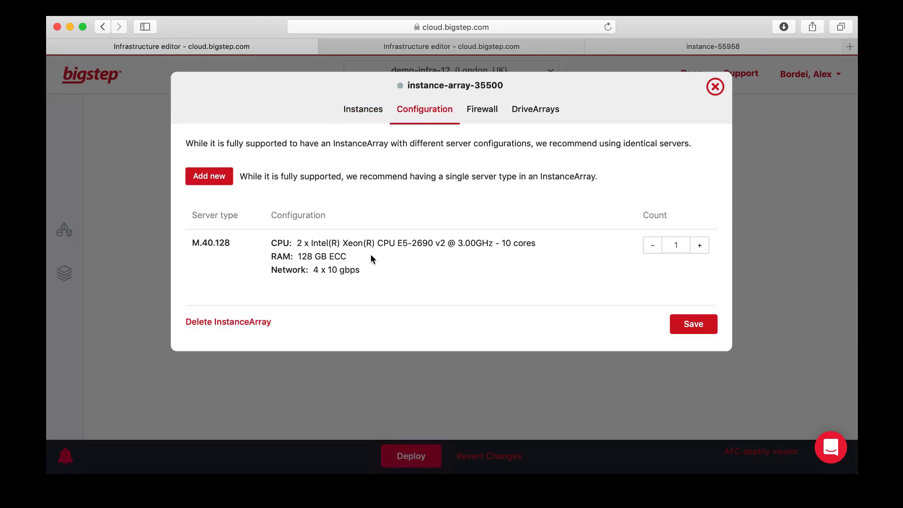
left_click(653, 245)
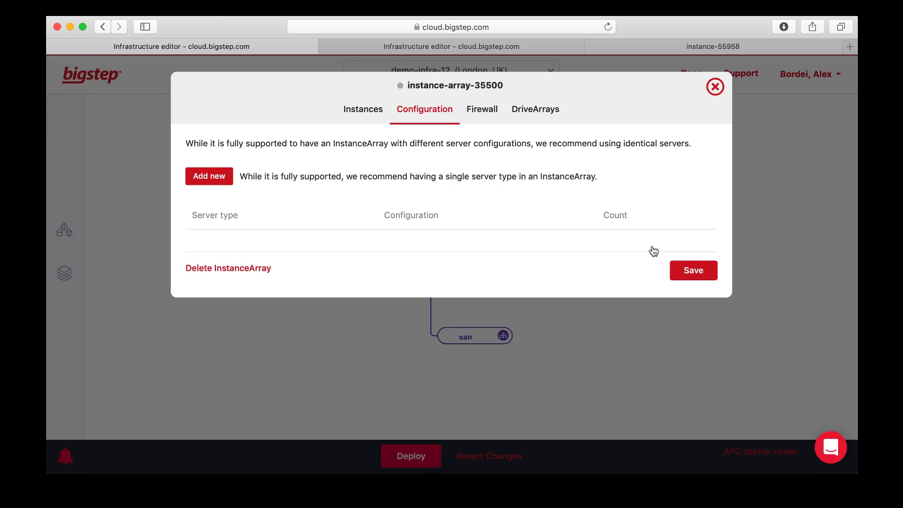
Add one M.8.32 v2 server to the instance array configuration
left_click(207, 179)
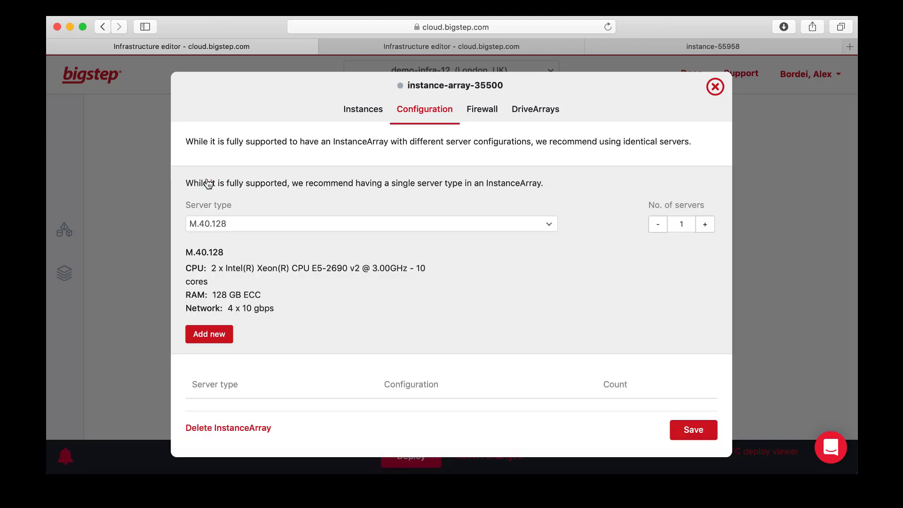
left_click(267, 230)
scroll(304, 283, "down", 3)
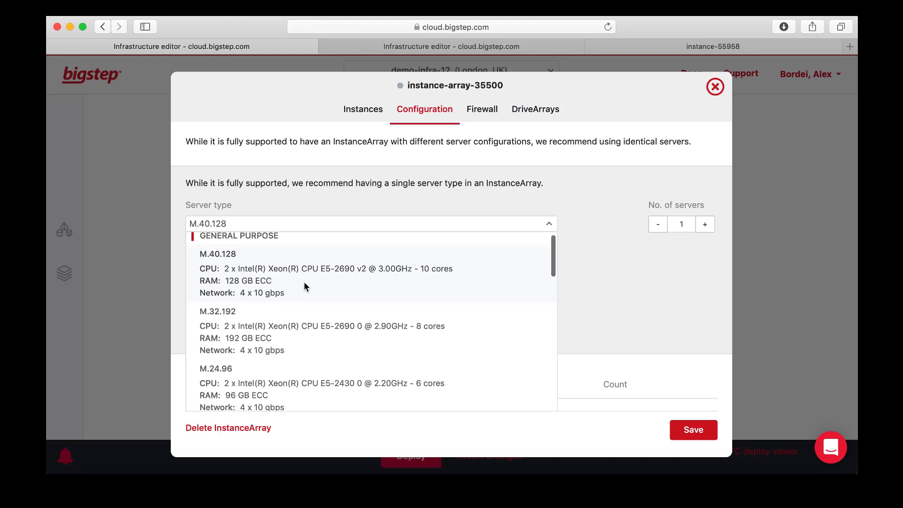
scroll(304, 282, "down", 10)
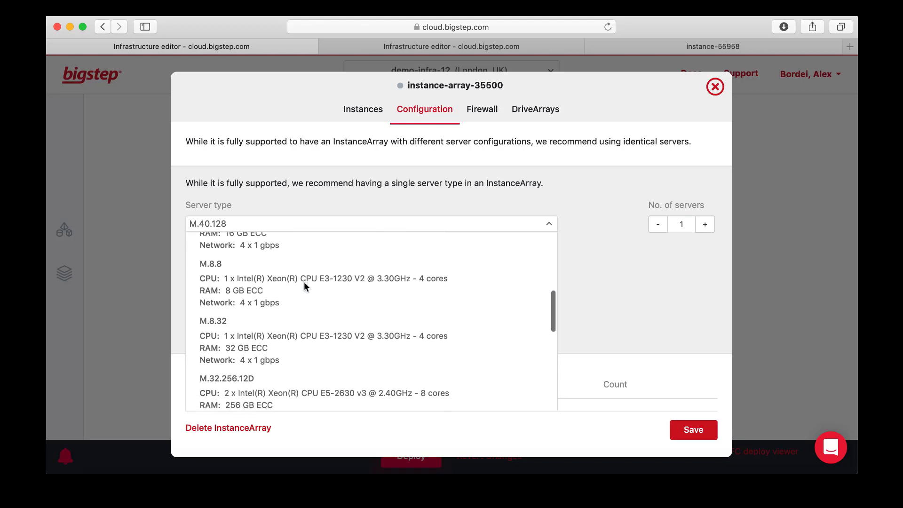
scroll(306, 287, "down", 8)
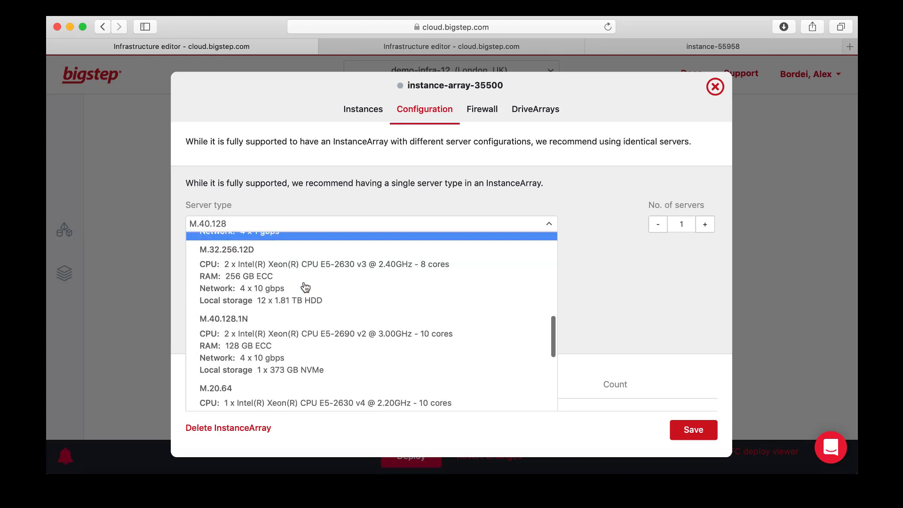
scroll(305, 287, "down", 10)
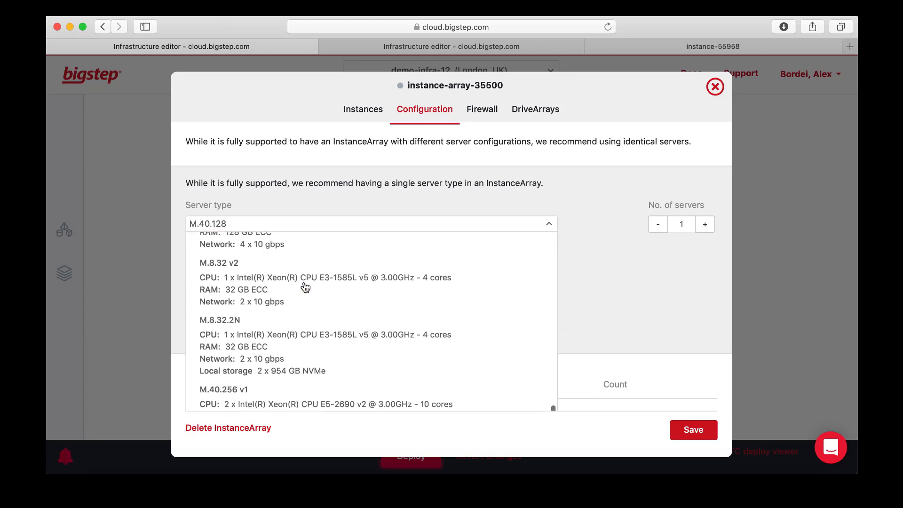
left_click(225, 271)
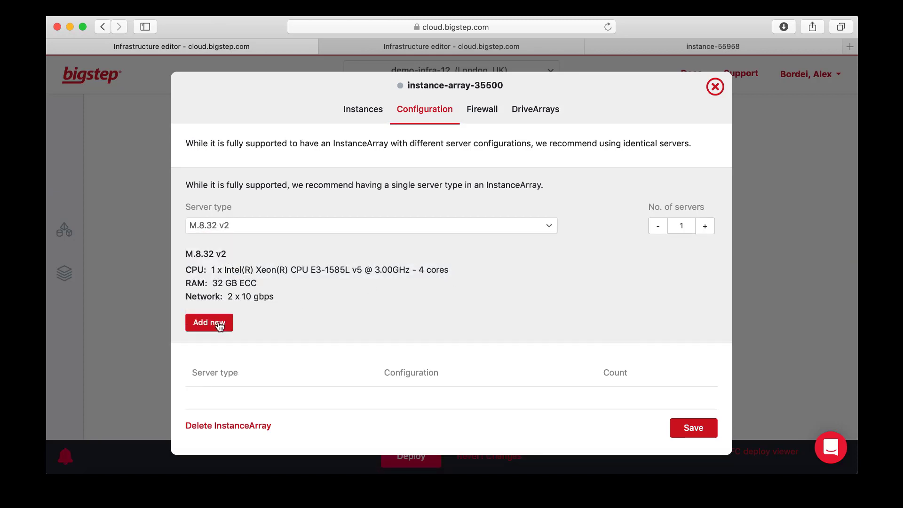
left_click(209, 323)
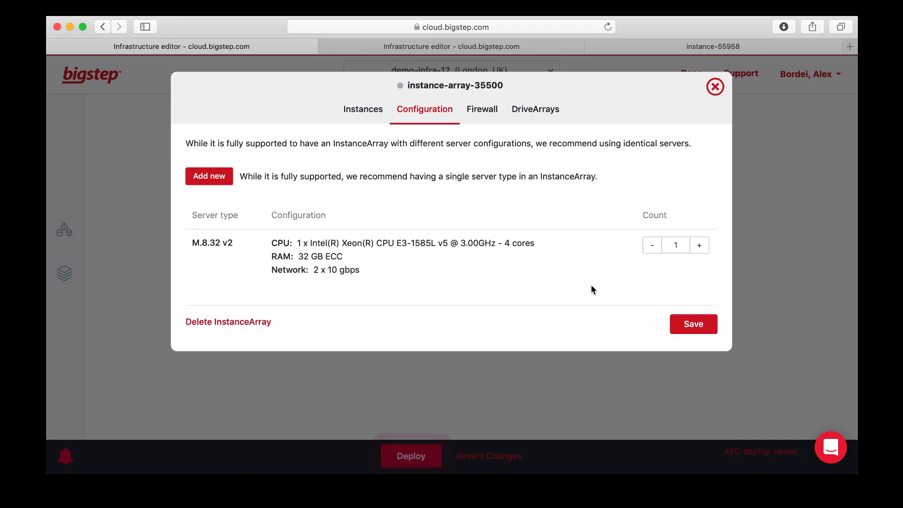
Open the instance array's drive array and set its default capacity to 201 GB, keeping CentOS 7.5
left_click(548, 111)
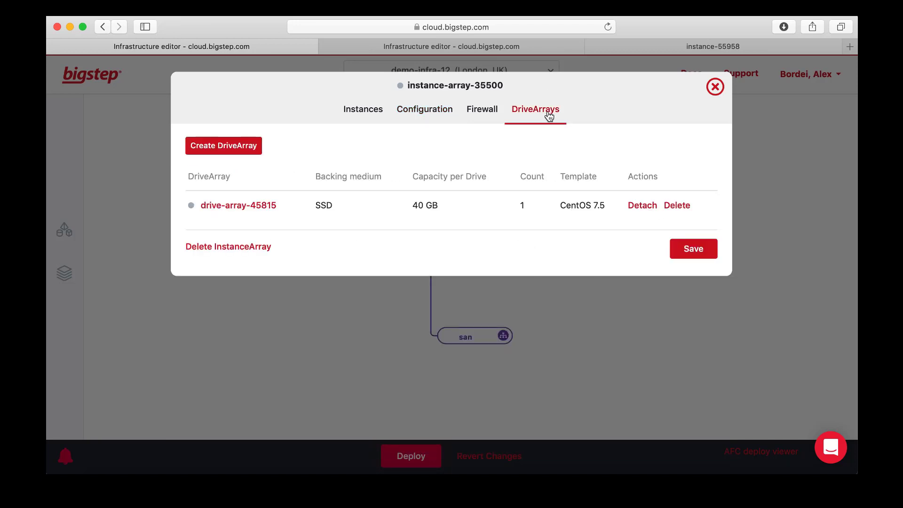
left_click(262, 206)
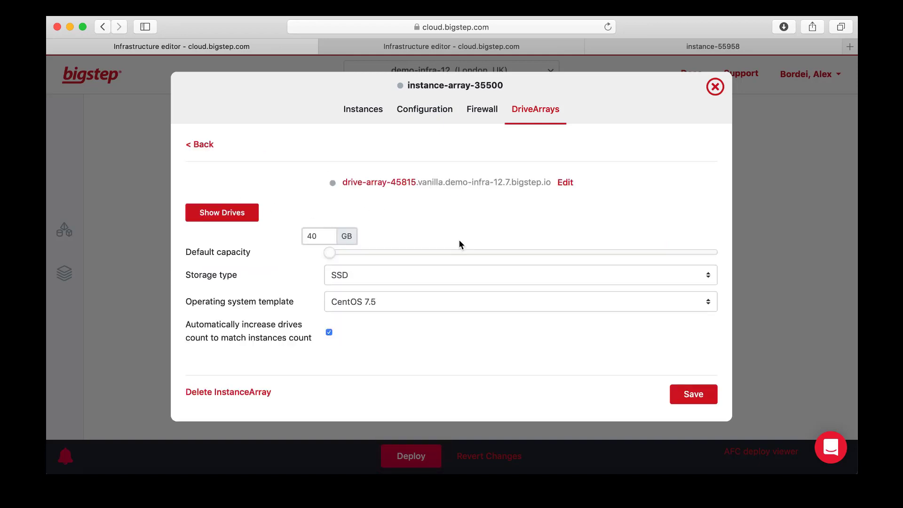
left_click(386, 307)
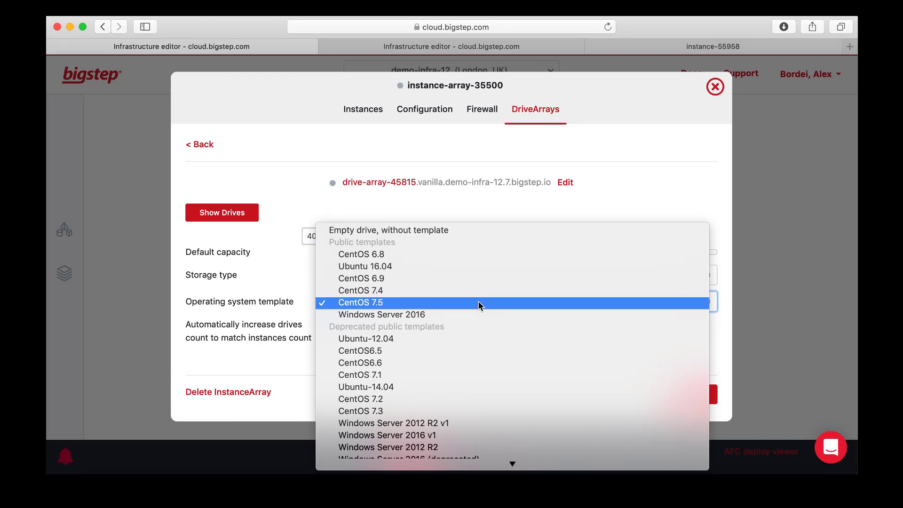
left_click(662, 200)
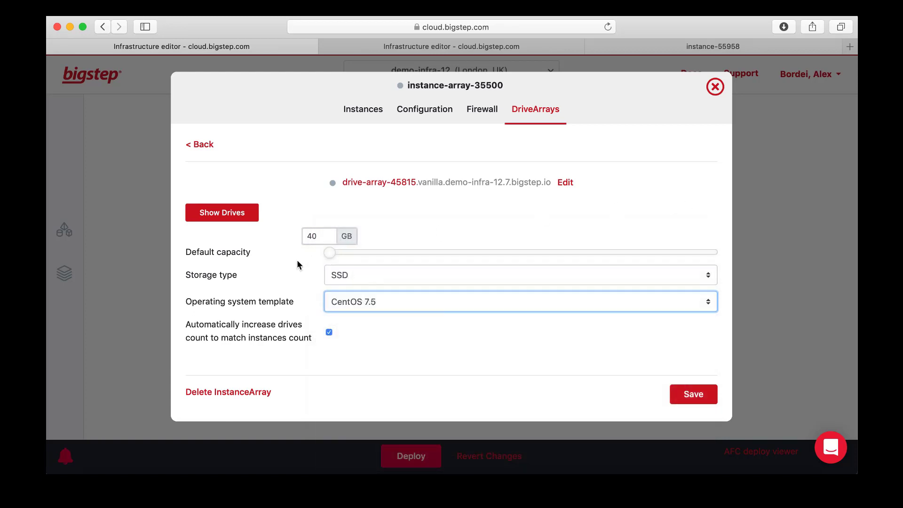
left_click_drag(328, 257, 360, 257)
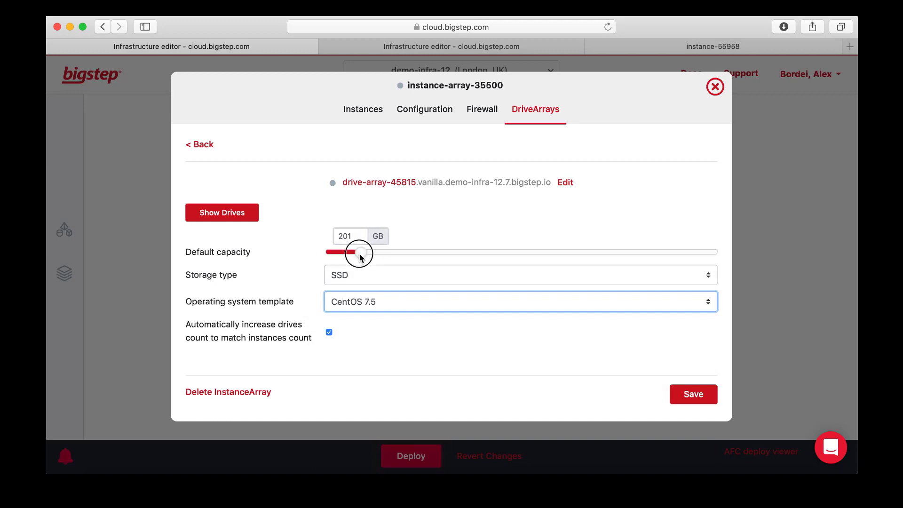
Add a new firewall rule to the instance array
left_click(433, 220)
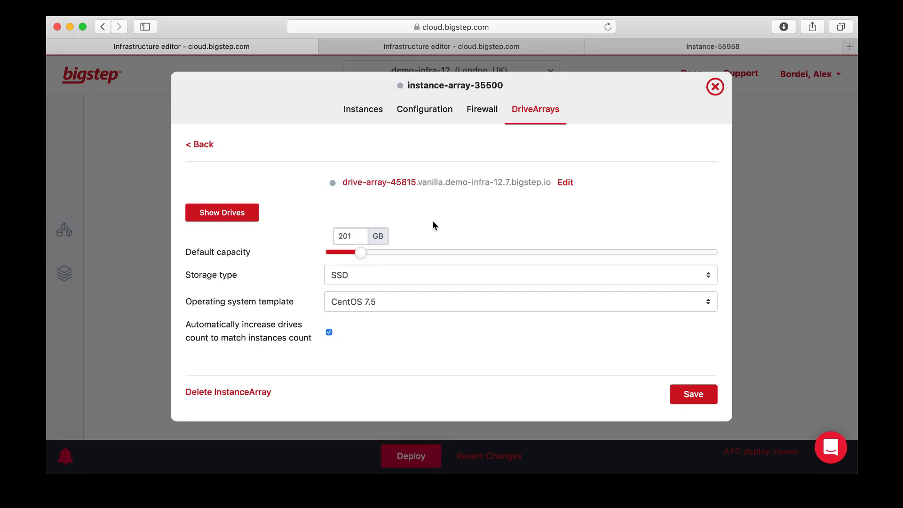
left_click(484, 113)
scroll(472, 273, "down", 2)
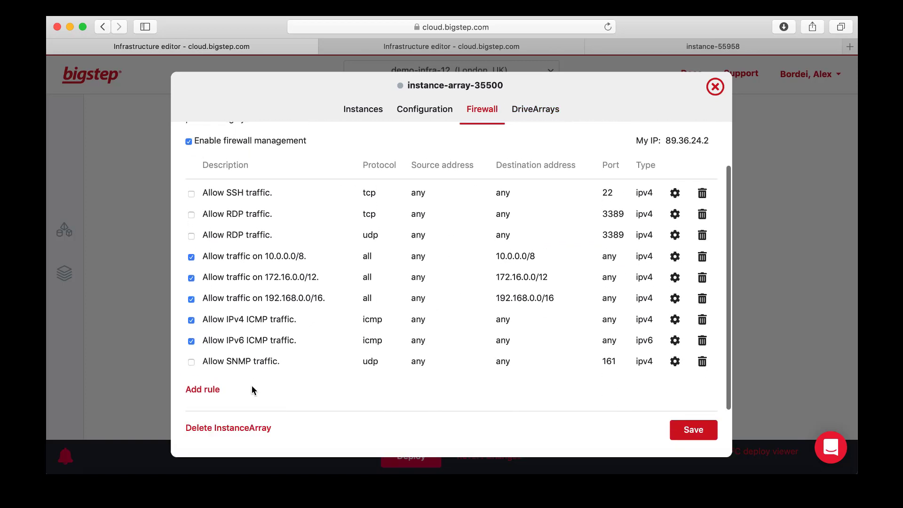
left_click(205, 389)
scroll(355, 321, "down", 1)
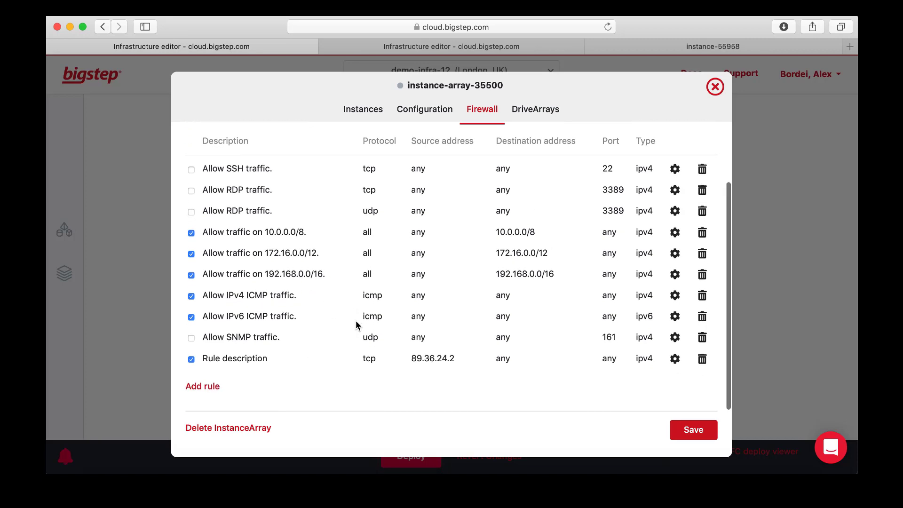
Edit the new firewall rule's description to "Allows from HQ" and save the rule
left_click(675, 362)
scroll(399, 353, "down", 3)
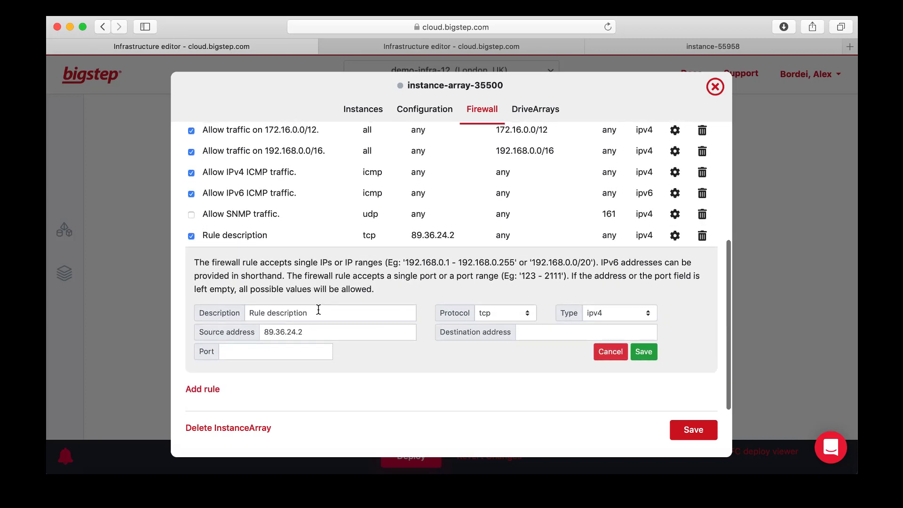
left_click_drag(375, 313, 191, 311)
type("Allows ")
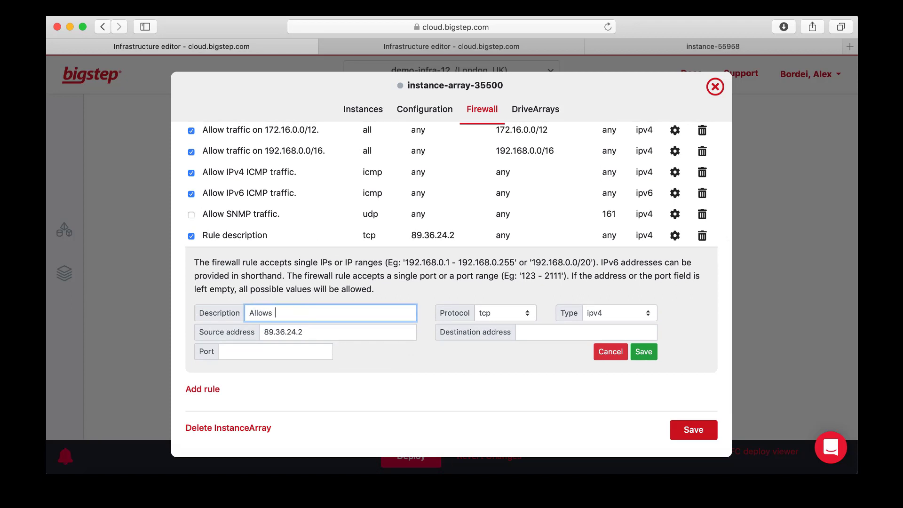
type("from HQ")
left_click_drag(311, 333, 258, 333)
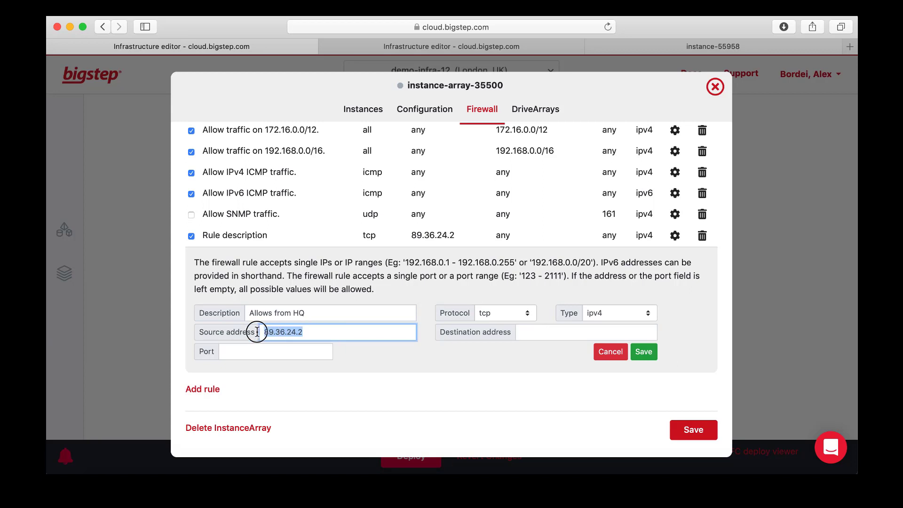
left_click(325, 330)
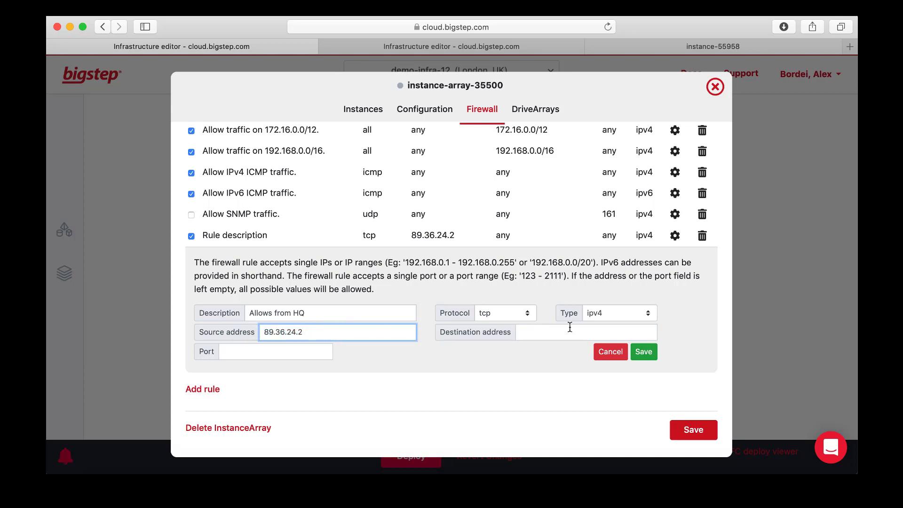
left_click(644, 352)
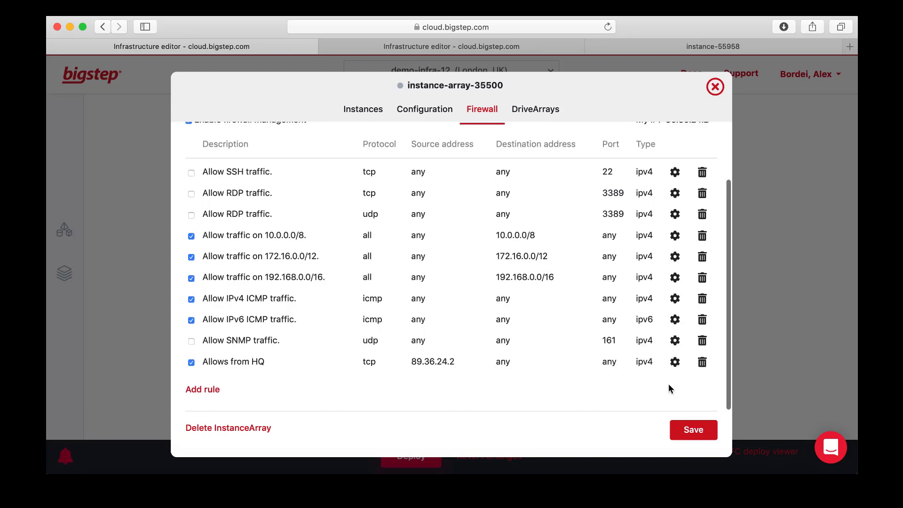
Save the instance array and deploy the infrastructure after reviewing the deploy form
left_click(694, 431)
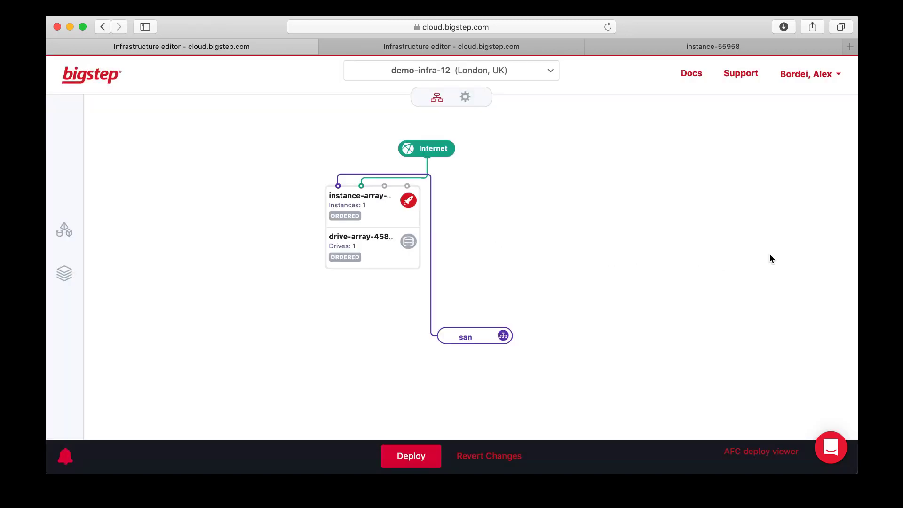
left_click(411, 457)
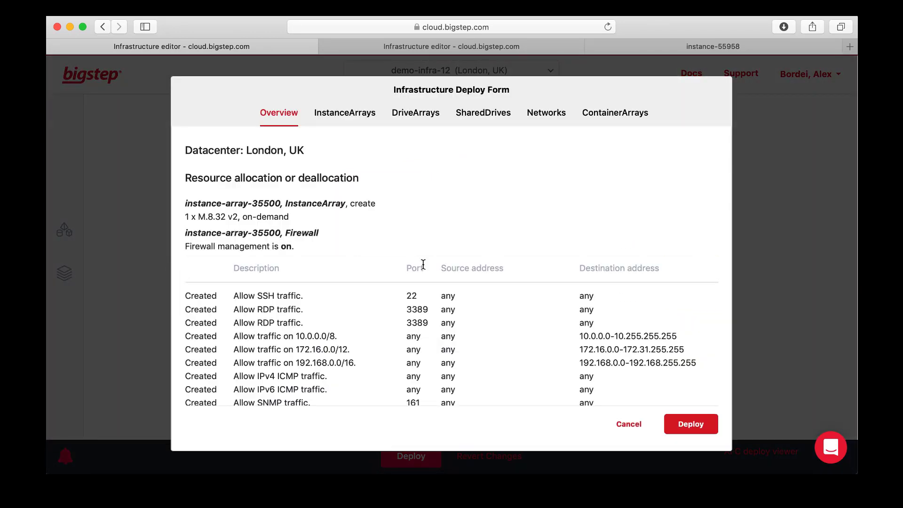
scroll(423, 264, "down", 5)
scroll(423, 264, "up", 4)
scroll(423, 264, "down", 1)
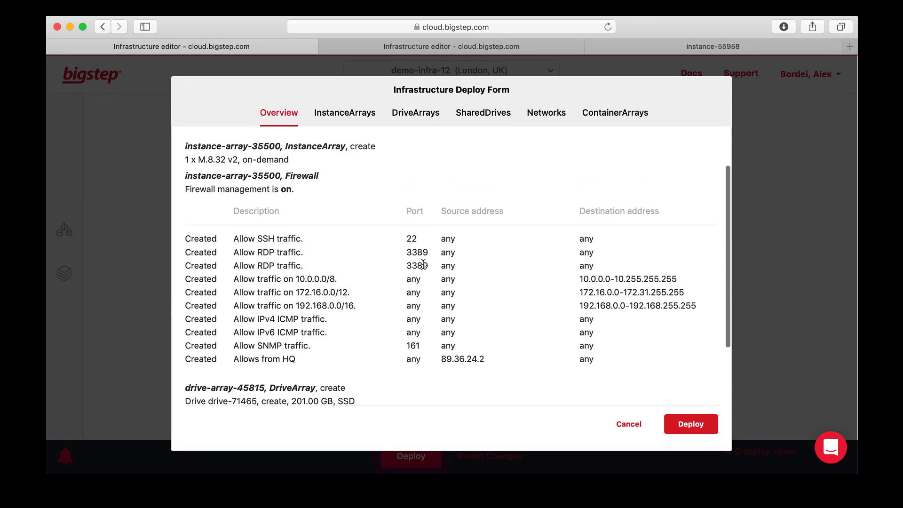
scroll(423, 264, "down", 3)
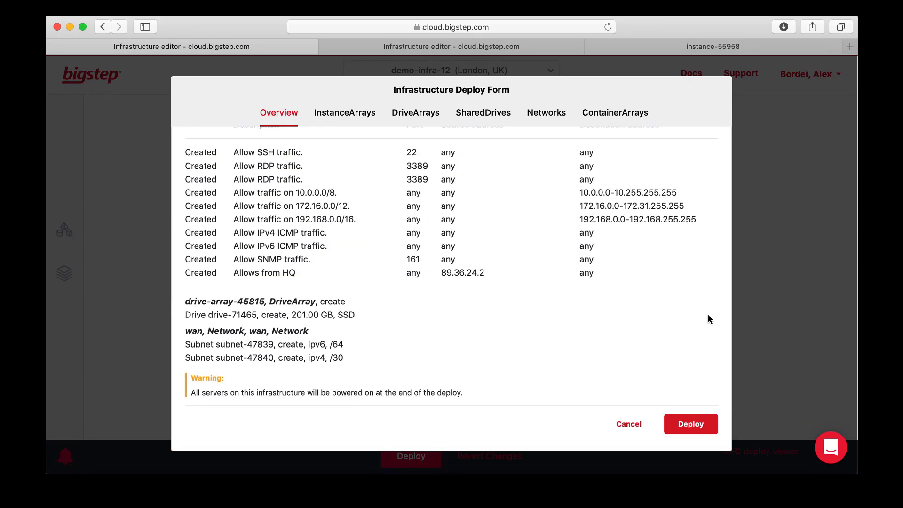
left_click(698, 432)
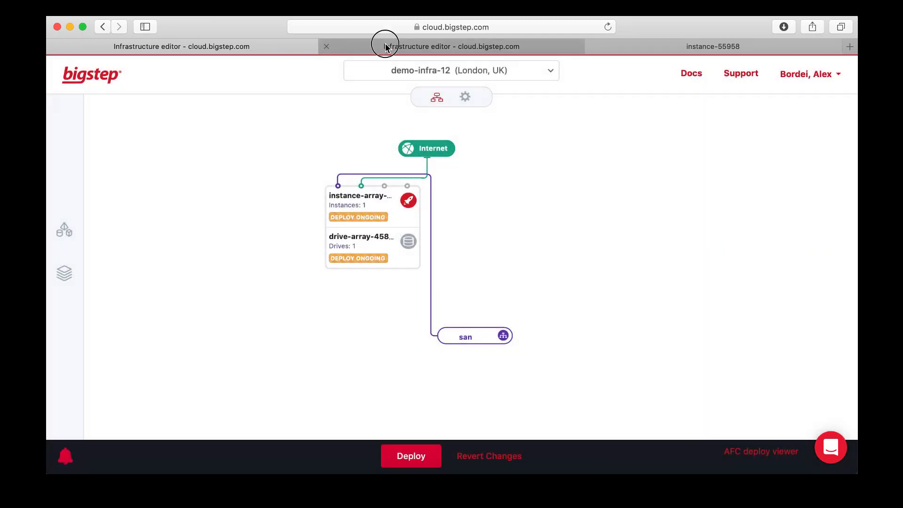
Switch to the other infrastructure editor tab and open the active instance array's details
left_click(385, 46)
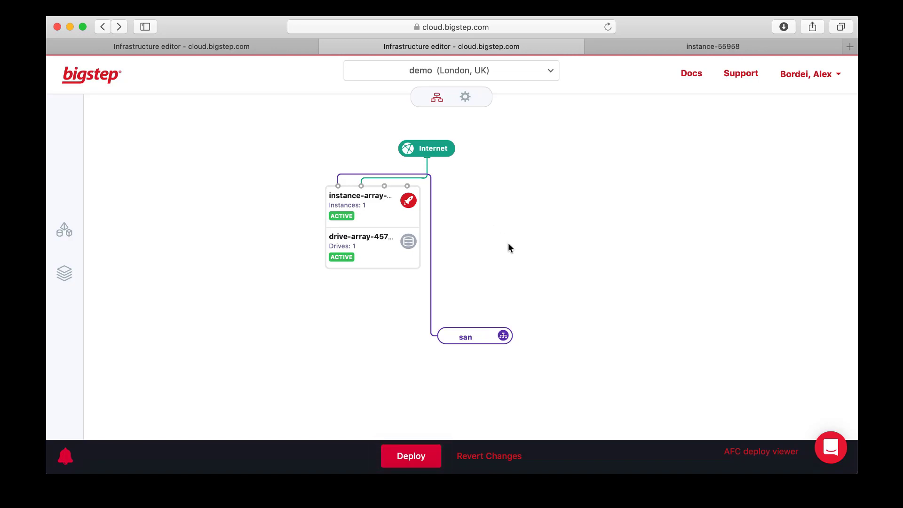
mouse_move(340, 221)
left_click(391, 205)
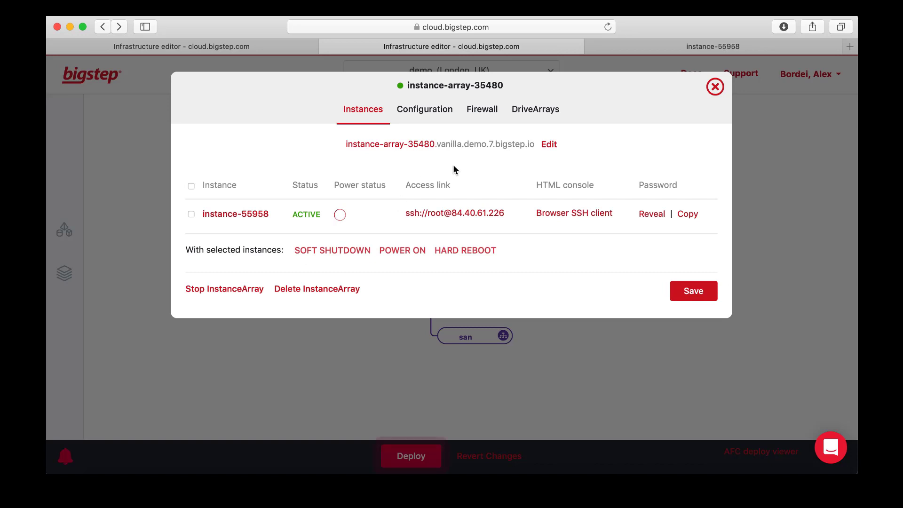
Open an SSH session to the instance in Terminal and run the ps command
left_click(438, 217)
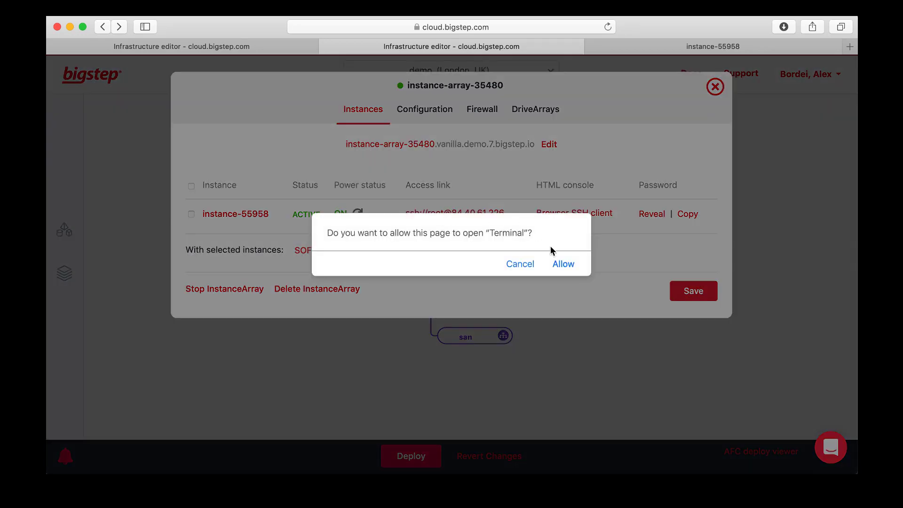
left_click(563, 264)
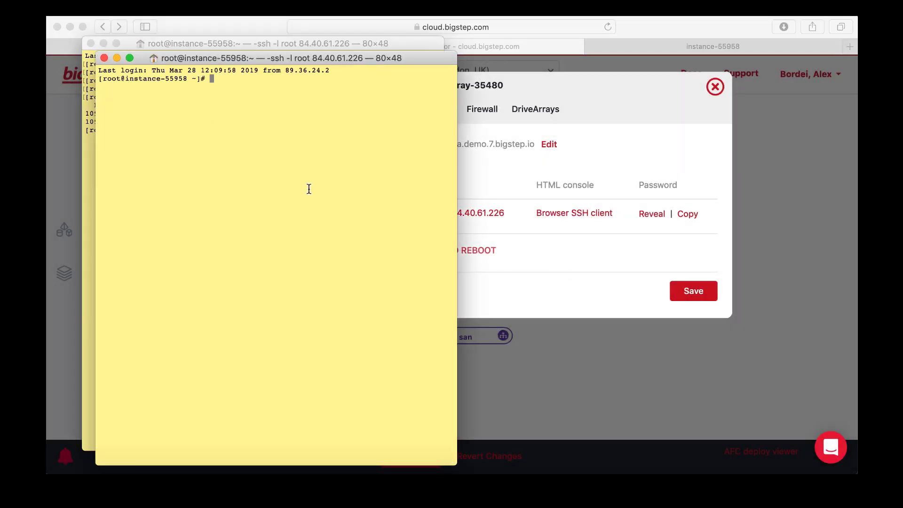
type("ps")
key("Return")
key("Return")
key("Return")
key("Return")
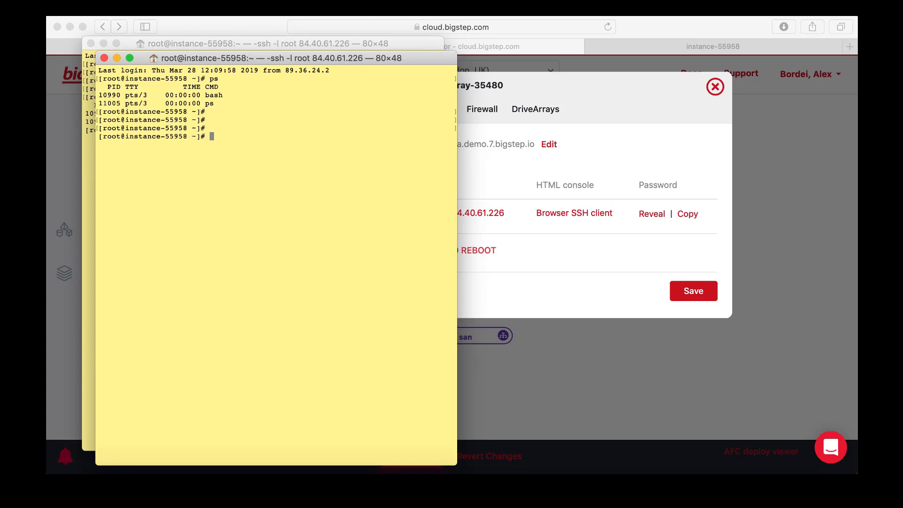
Return to the browser and select the instance's SSH access address text
left_click(510, 250)
left_click_drag(510, 213, 428, 212)
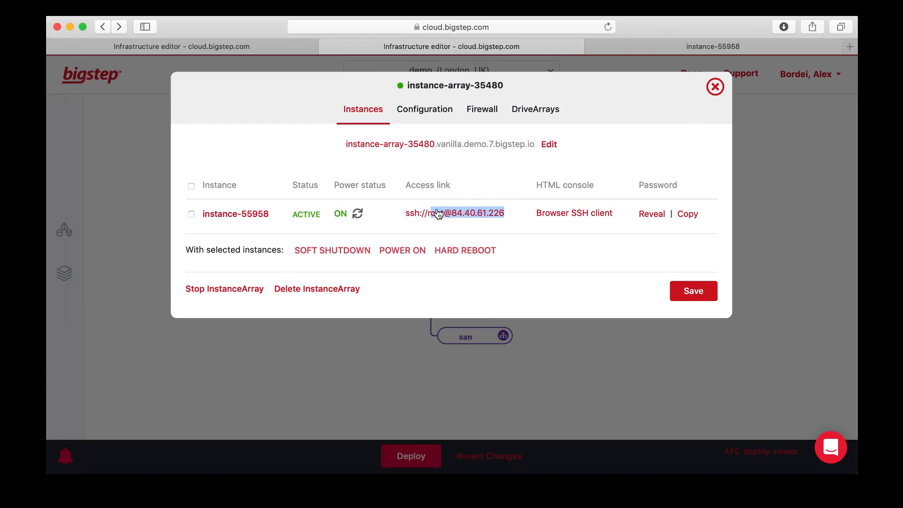
left_click(583, 263)
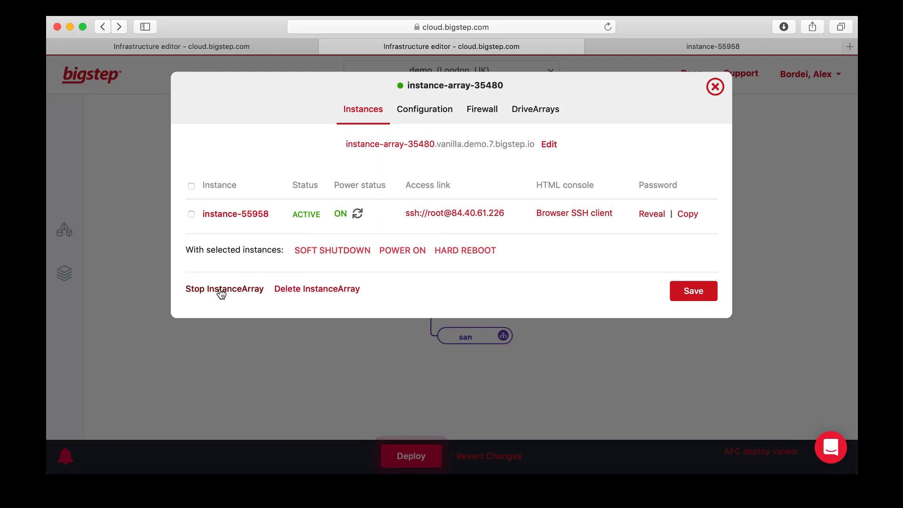
Try replacing the M.8.32 v2 server with an M.40.128 server in the instance array configuration, then revert the changes
left_click(415, 113)
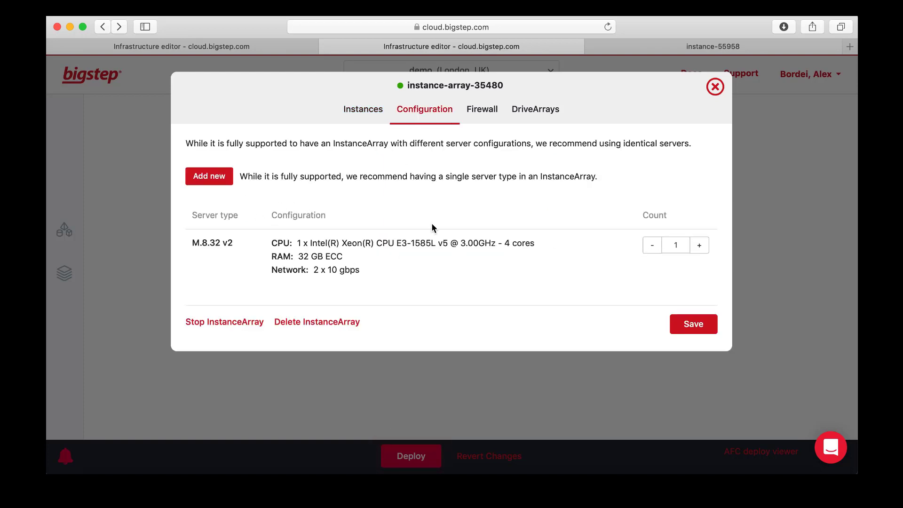
left_click(657, 244)
left_click(210, 174)
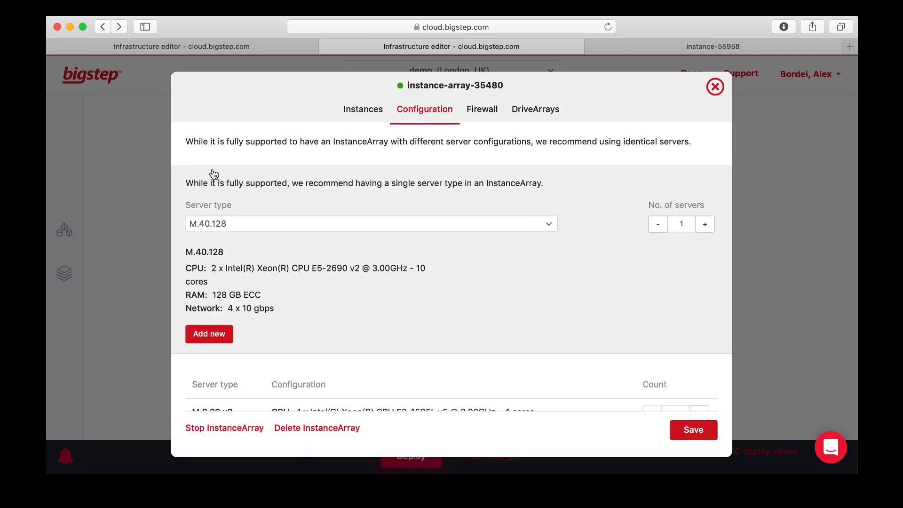
scroll(348, 326, "down", 2)
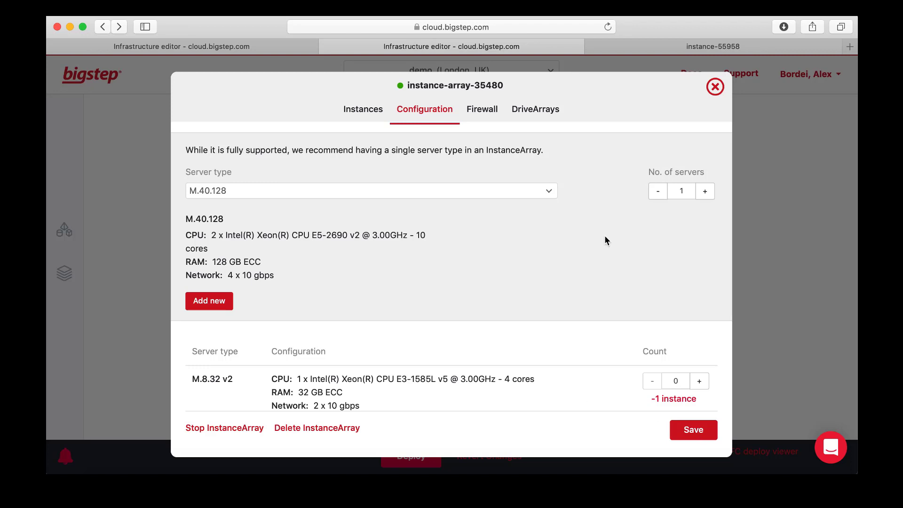
left_click(770, 315)
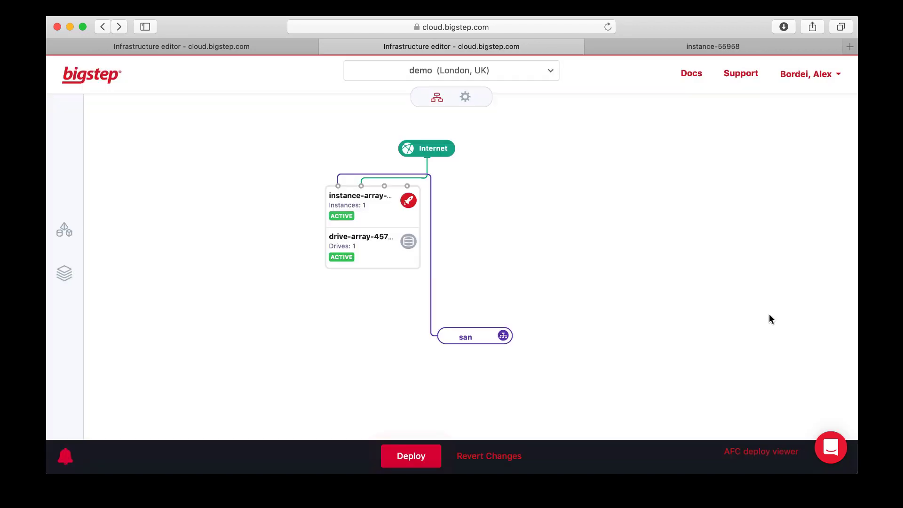
left_click(484, 456)
Open the Apps panel to browse the available applications, then close it
left_click(475, 336)
mouse_move(417, 261)
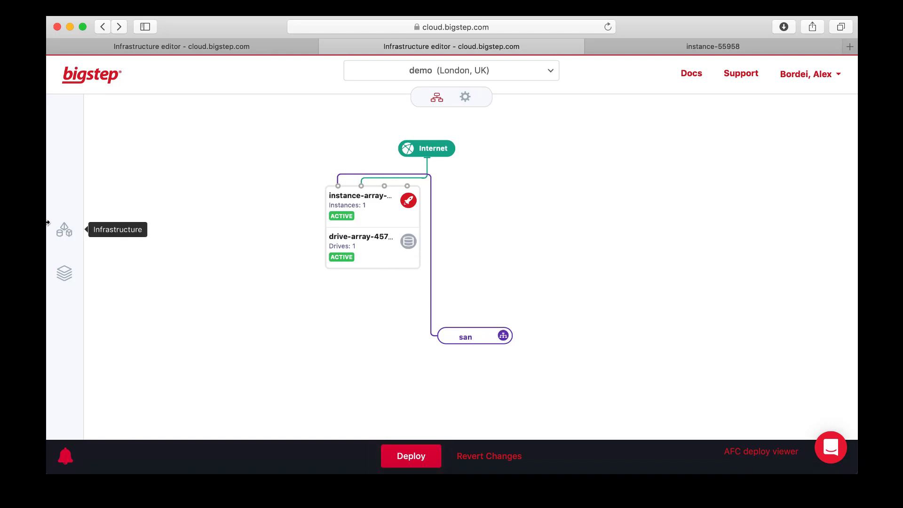
left_click(71, 263)
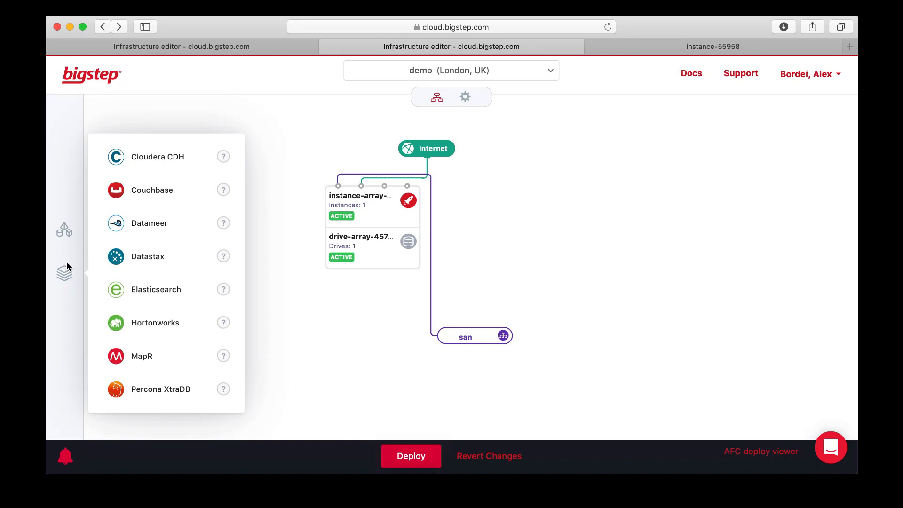
left_click(504, 248)
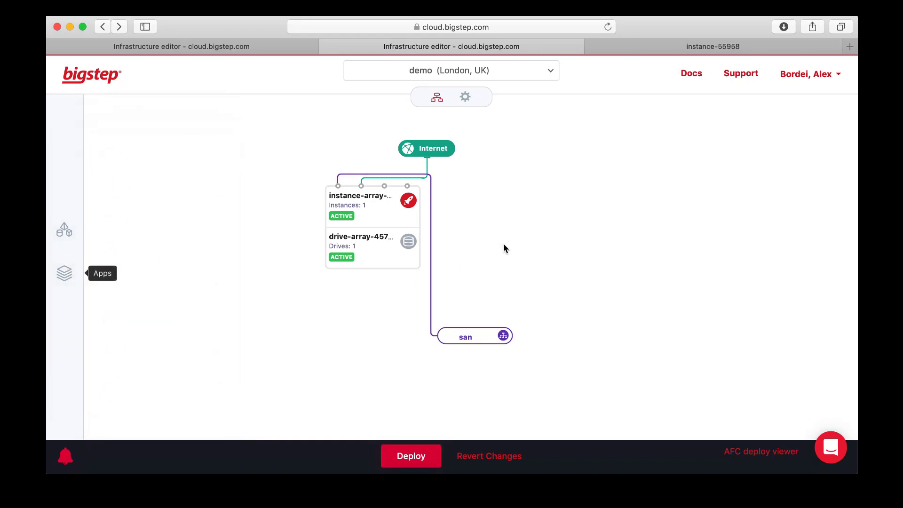